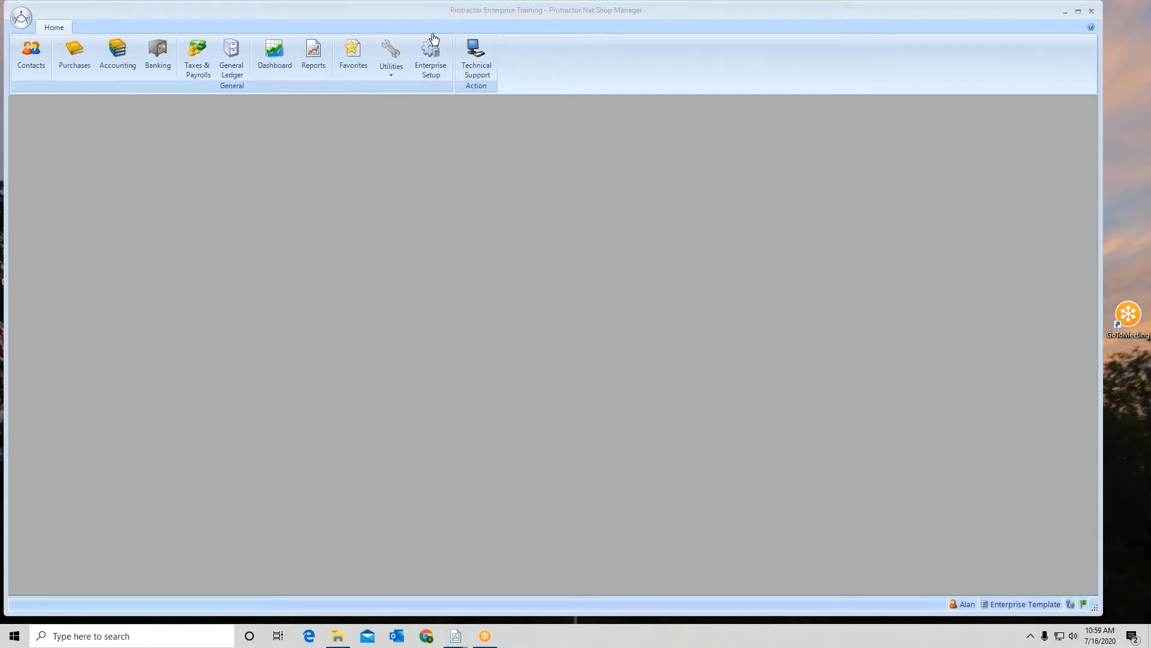
Step: Open the Suppliers list in Enterprise Setup and start a new supplier record
{"action": "left_click", "coordinate": [430, 54]}
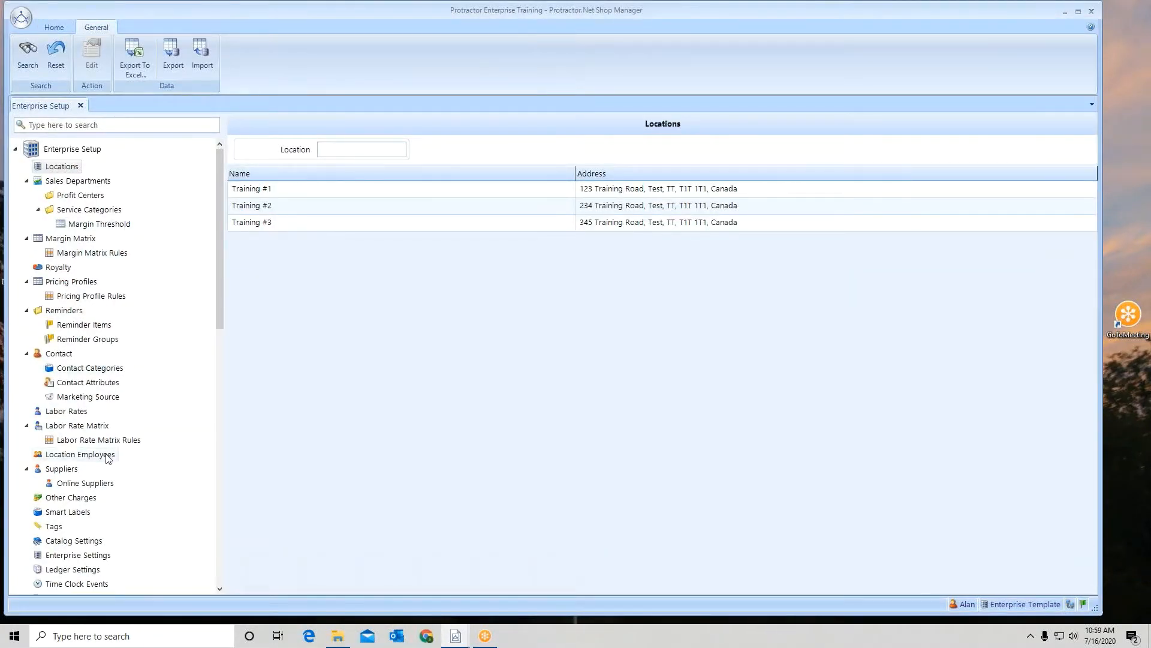
{"action": "left_click", "coordinate": [69, 473]}
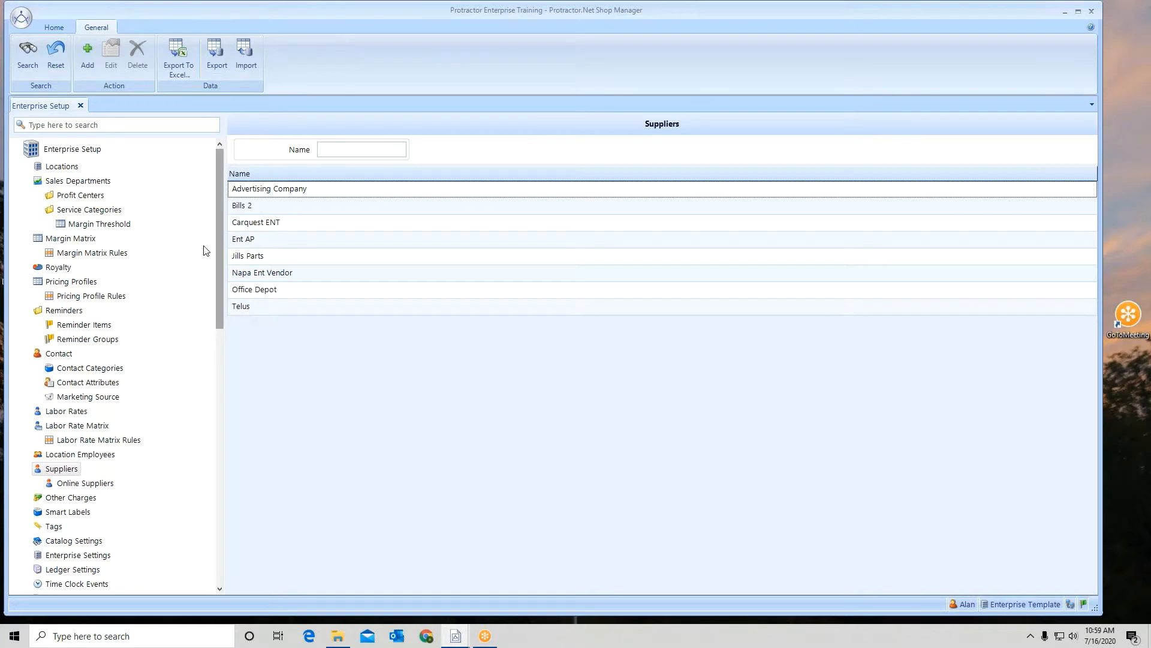
{"action": "left_click", "coordinate": [88, 57]}
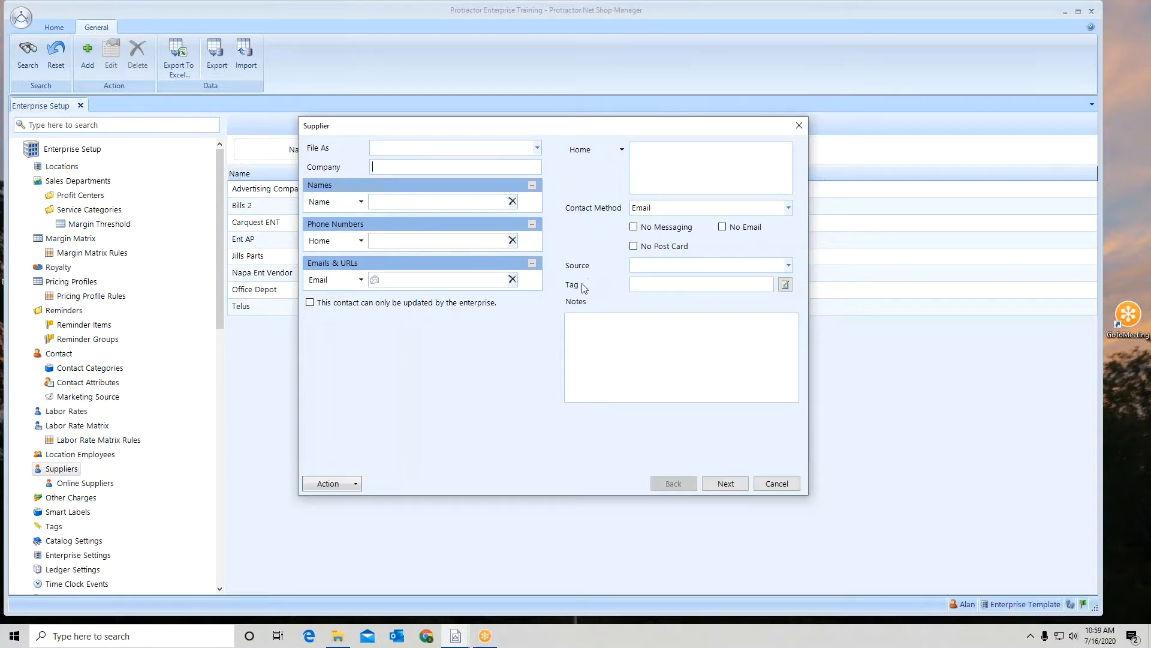
{"action": "left_click", "coordinate": [357, 484]}
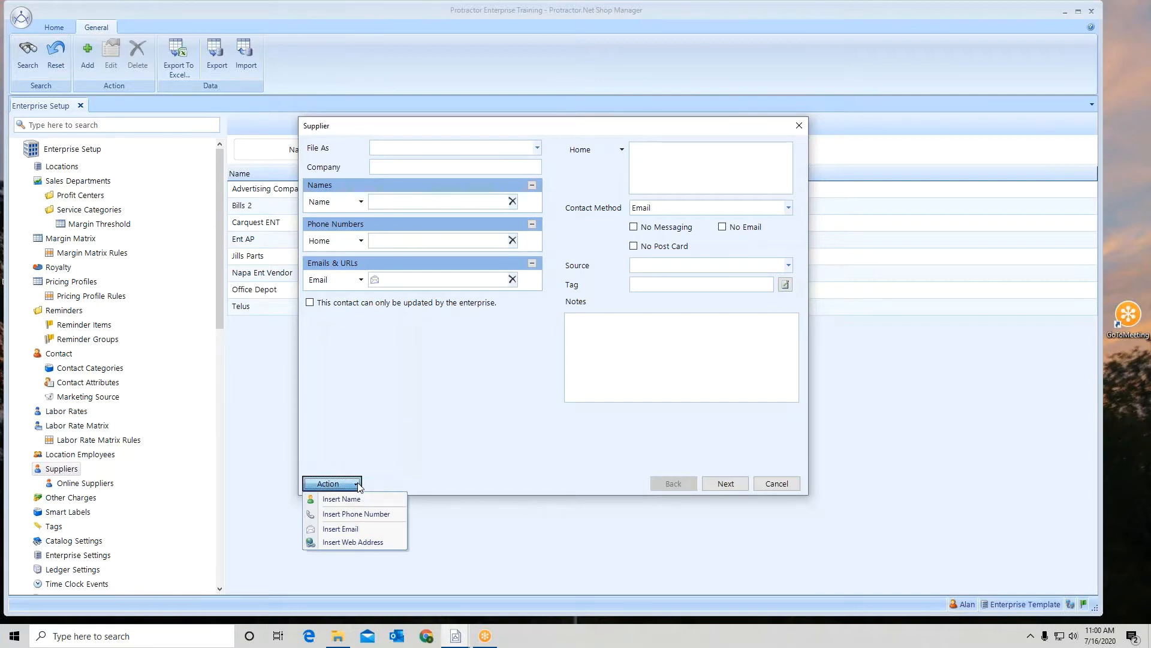
{"action": "left_click", "coordinate": [391, 397]}
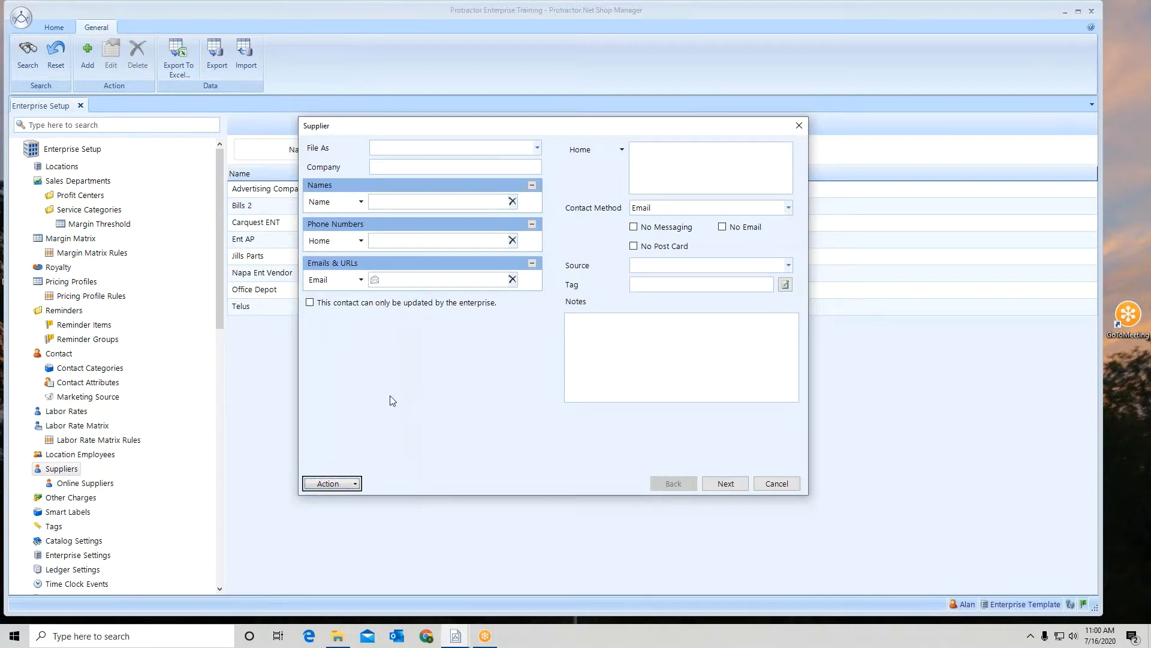
Step: Enter Johns Auto Parts as the new supplier's company and continue to the supplier options
{"action": "left_click", "coordinate": [426, 166]}
{"action": "type", "text": "Johns Au"}
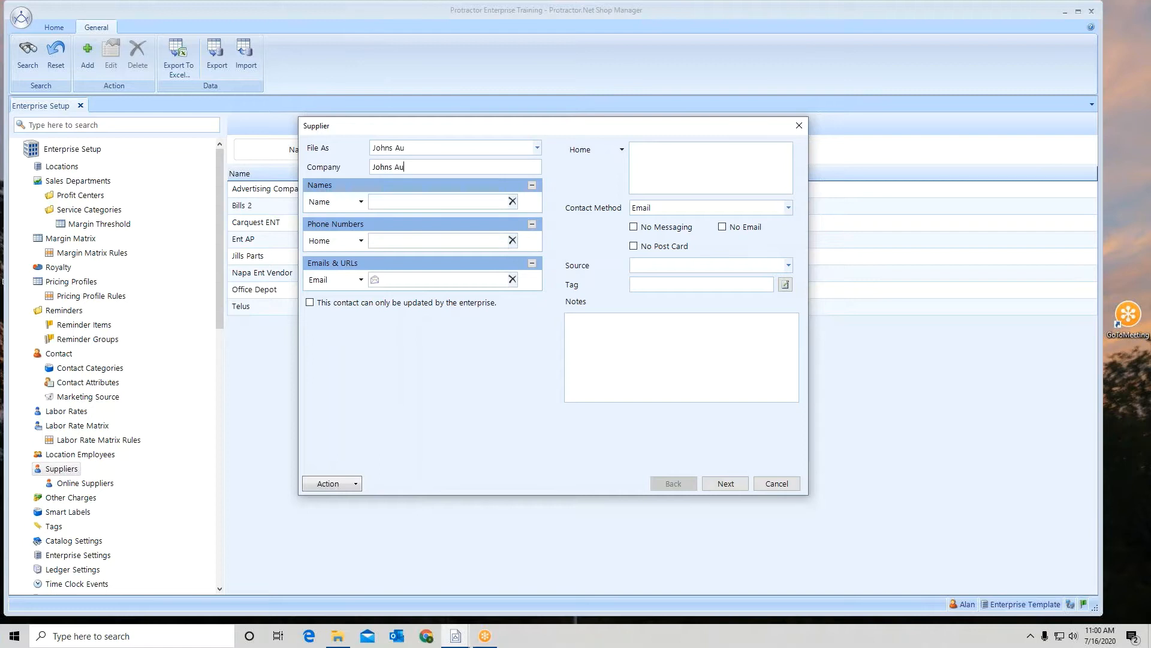
{"action": "type", "text": "to Parts"}
{"action": "left_click", "coordinate": [727, 484]}
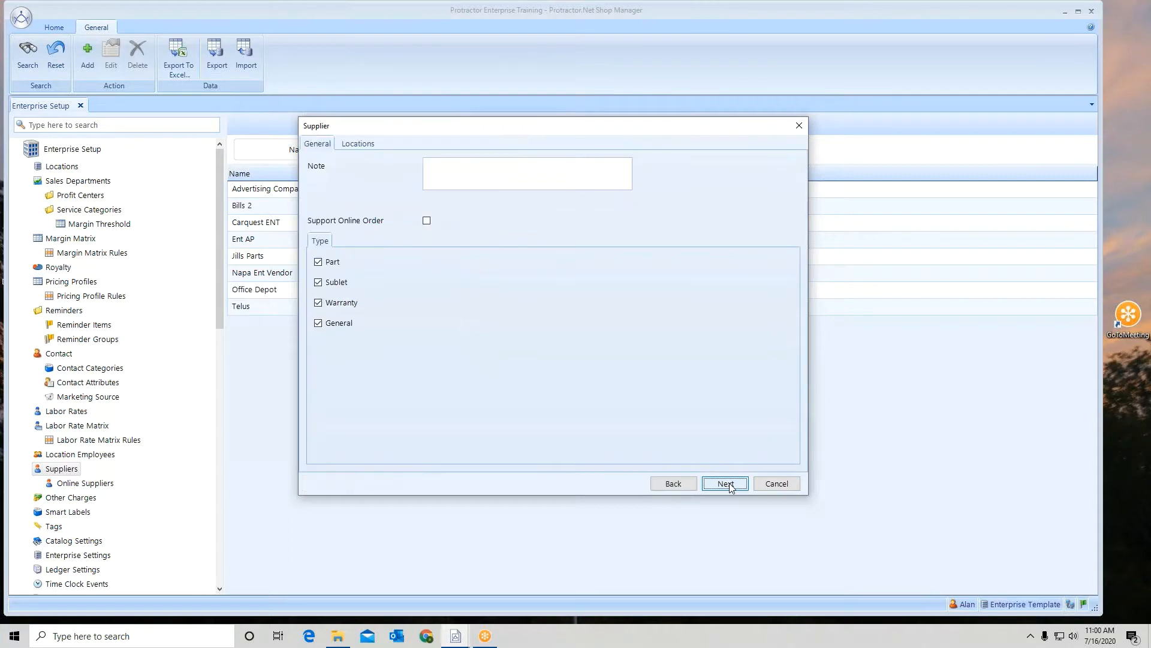
{"action": "left_click", "coordinate": [319, 283]}
{"action": "left_click", "coordinate": [319, 282]}
{"action": "left_click", "coordinate": [319, 303]}
{"action": "left_click", "coordinate": [323, 263]}
{"action": "left_click", "coordinate": [319, 304]}
{"action": "left_click", "coordinate": [319, 283]}
{"action": "left_click", "coordinate": [323, 264]}
{"action": "left_click", "coordinate": [427, 220]}
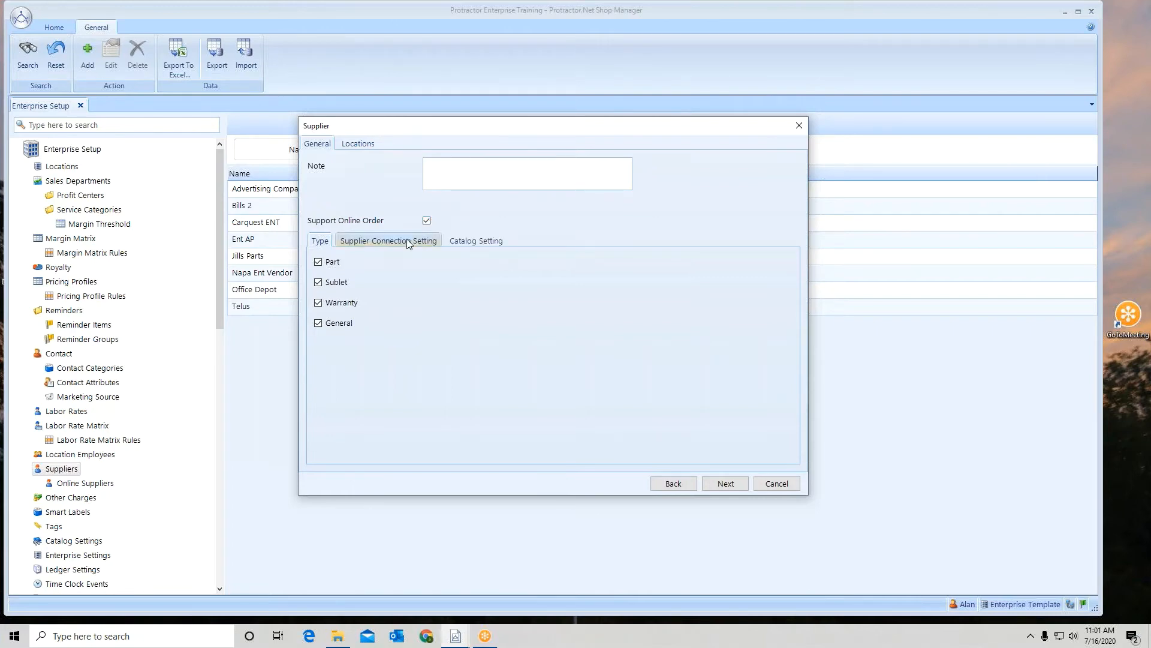
{"action": "left_click", "coordinate": [395, 242]}
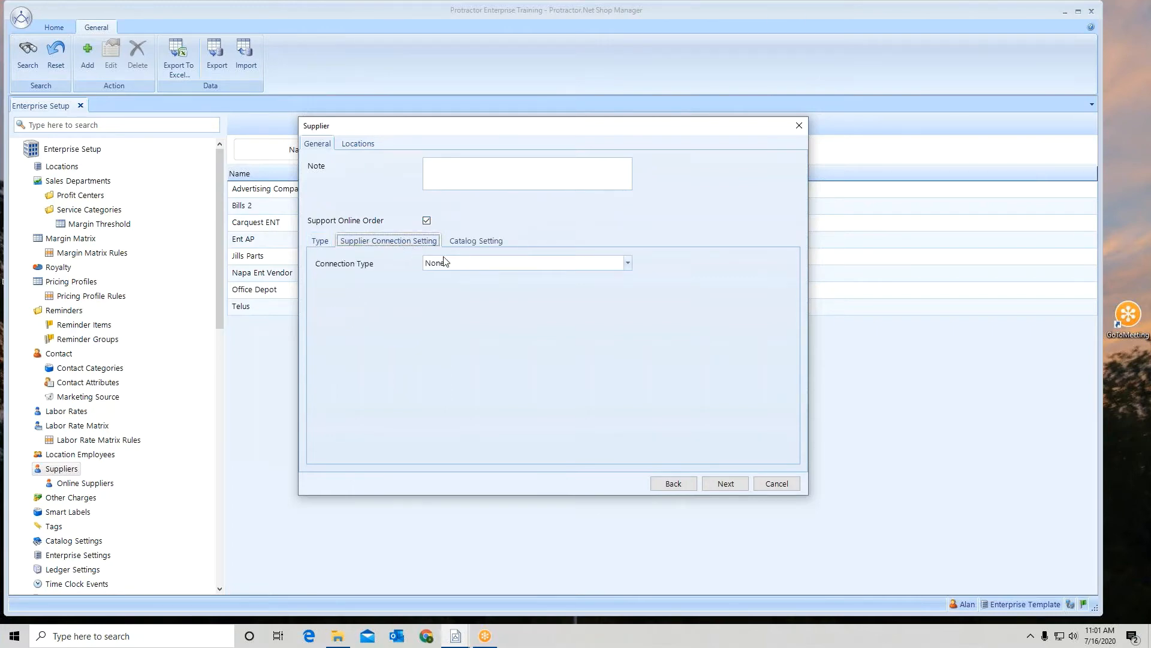
{"action": "left_click", "coordinate": [460, 266]}
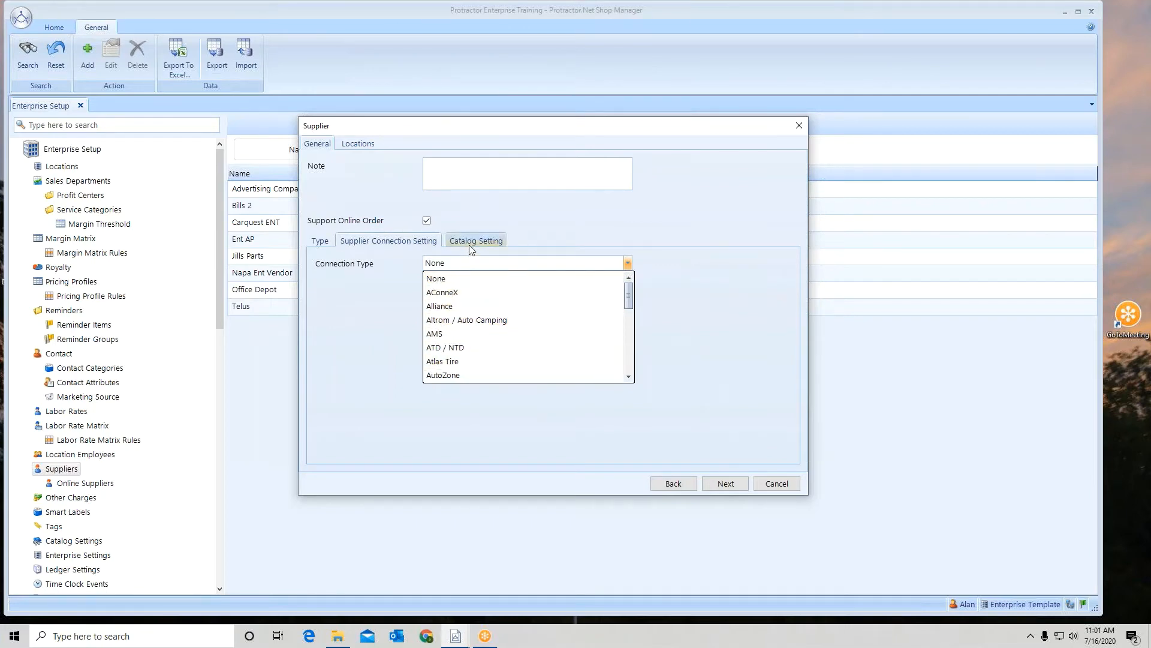
{"action": "left_click", "coordinate": [425, 223]}
{"action": "left_click", "coordinate": [426, 222]}
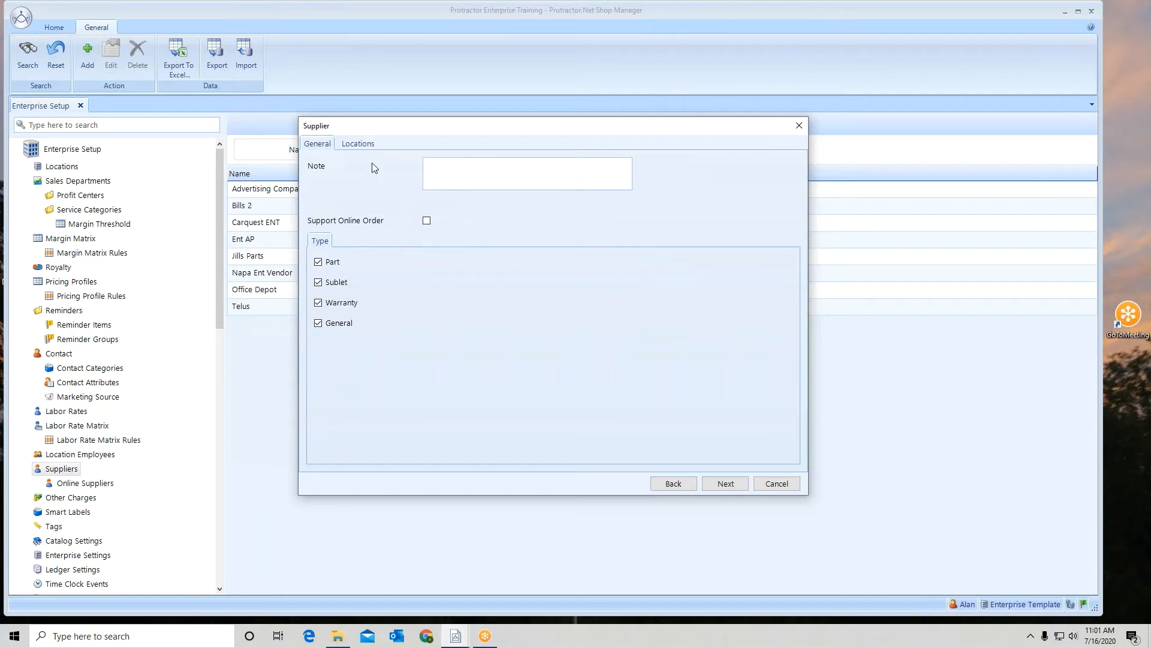
Step: Continue to the payable account setup, keep it managed by Enterprise and set the accounting term to Net 30 Days
{"action": "left_click", "coordinate": [367, 148]}
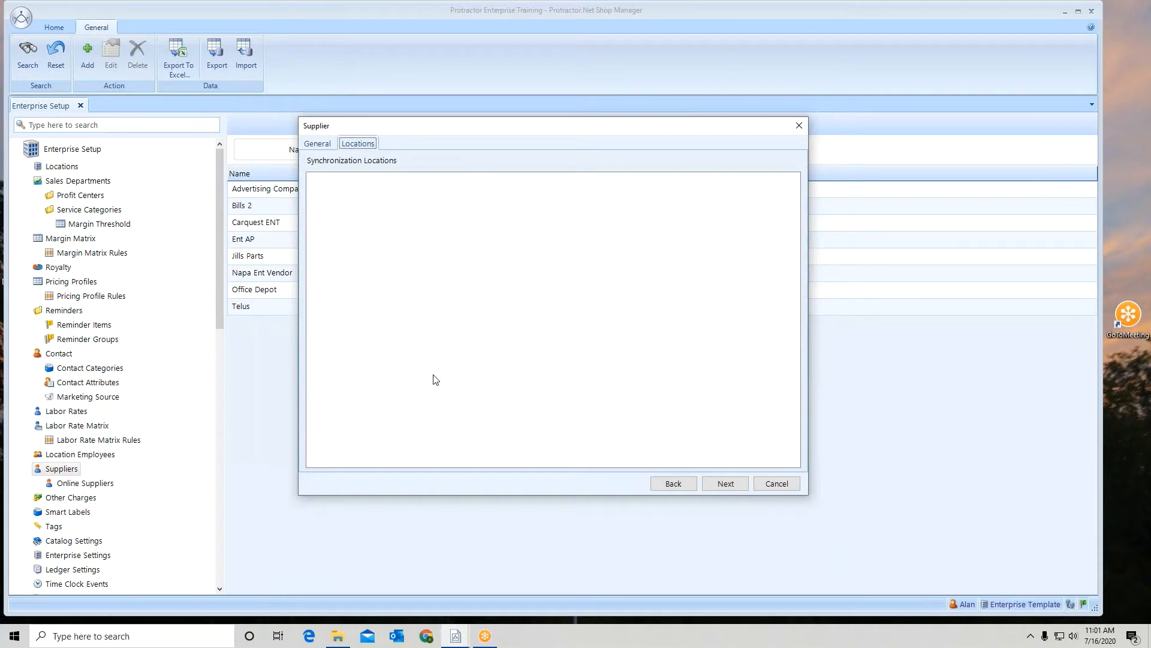
{"action": "left_click", "coordinate": [739, 484]}
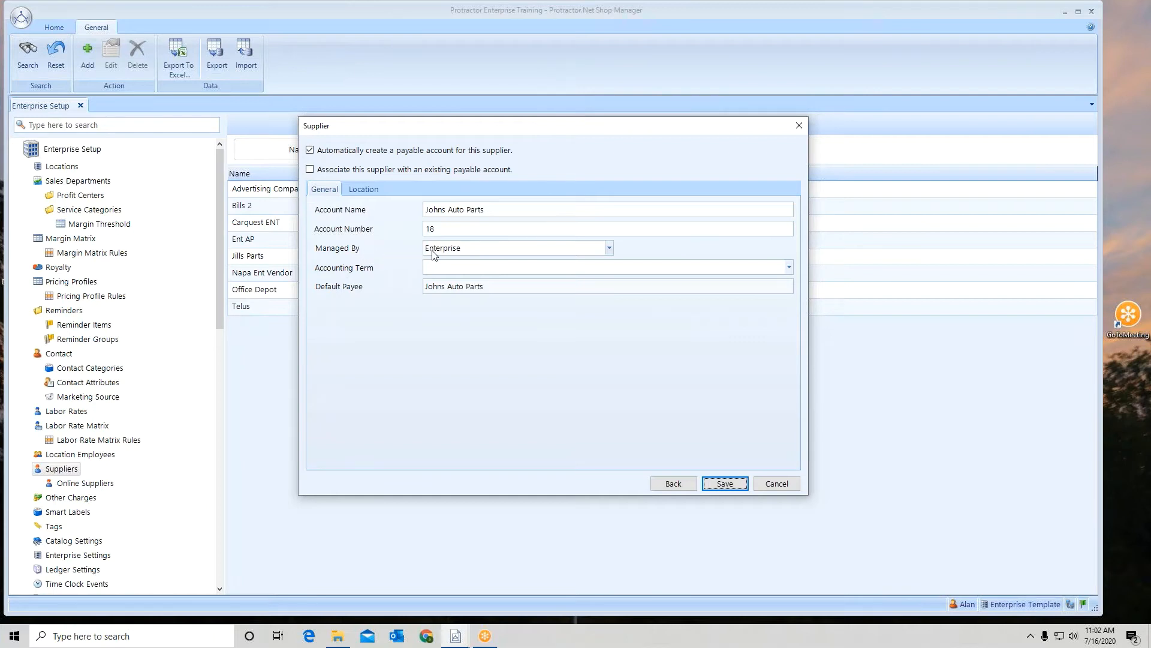
{"action": "left_click", "coordinate": [609, 247]}
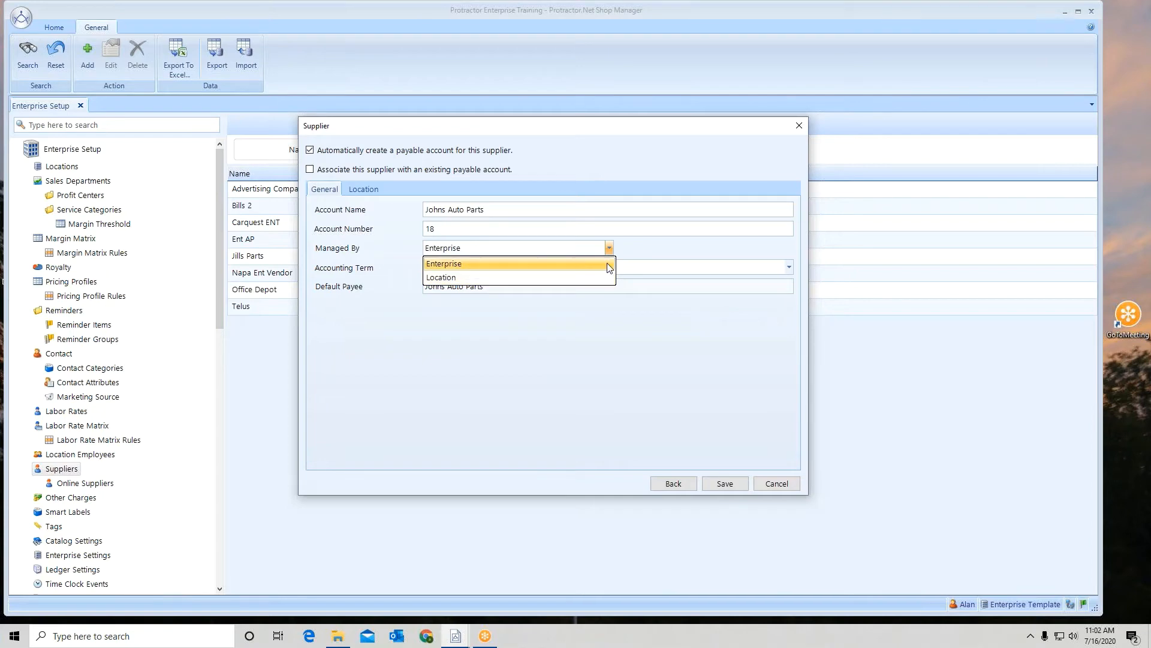
{"action": "left_click", "coordinate": [609, 263]}
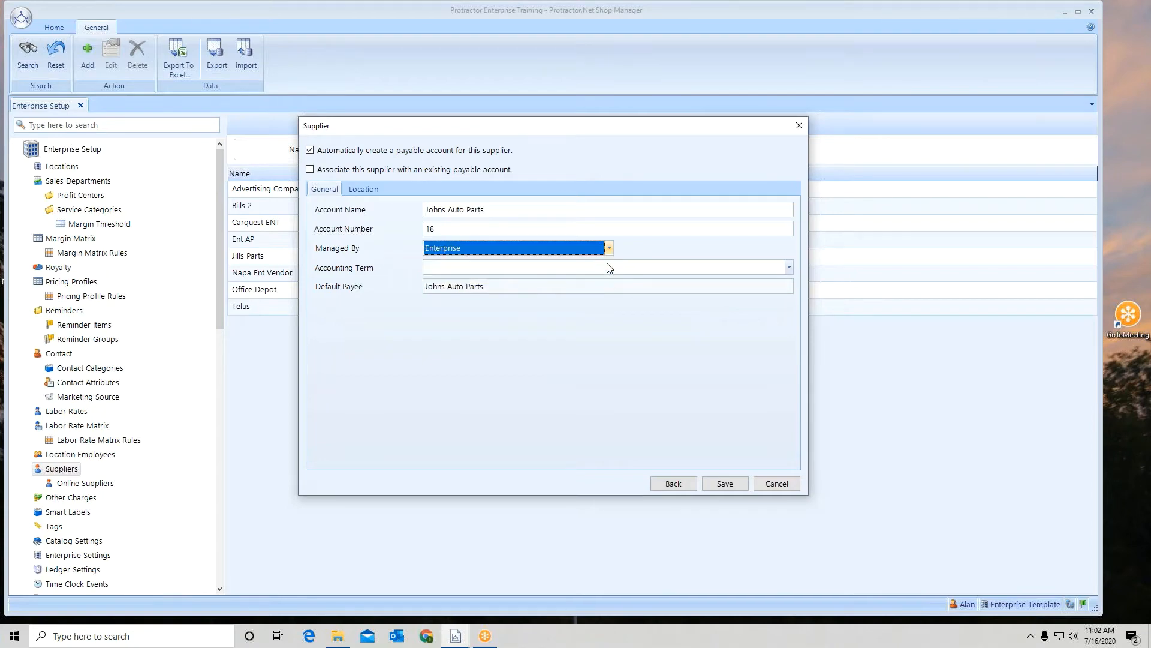
{"action": "left_click", "coordinate": [789, 267]}
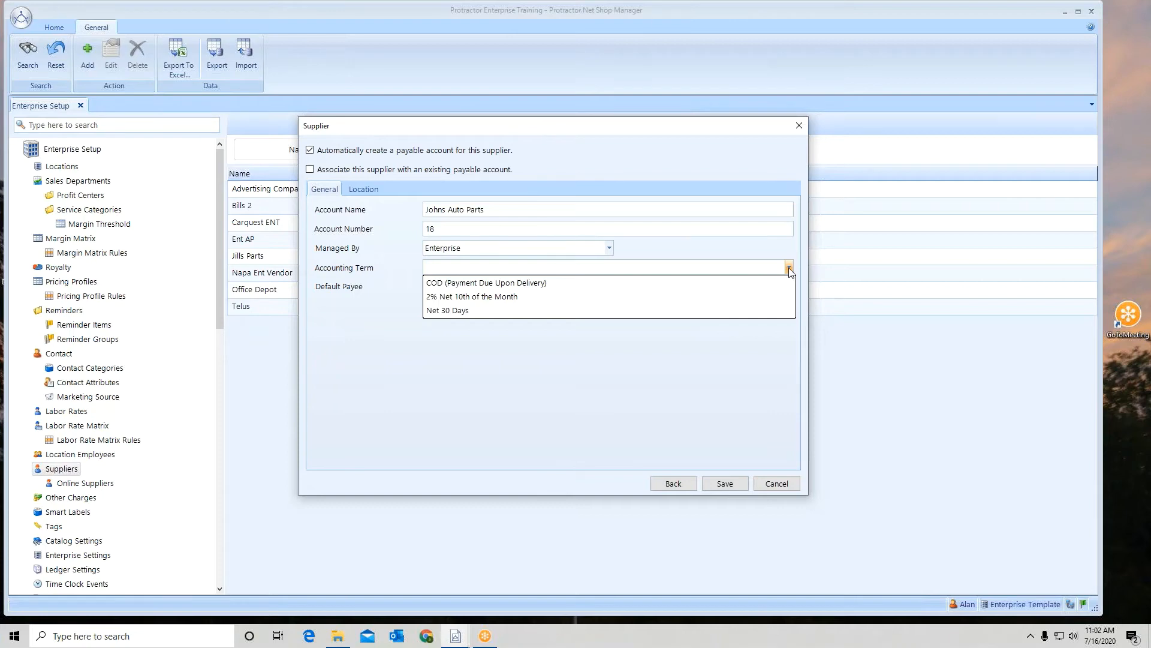
{"action": "left_click", "coordinate": [458, 310]}
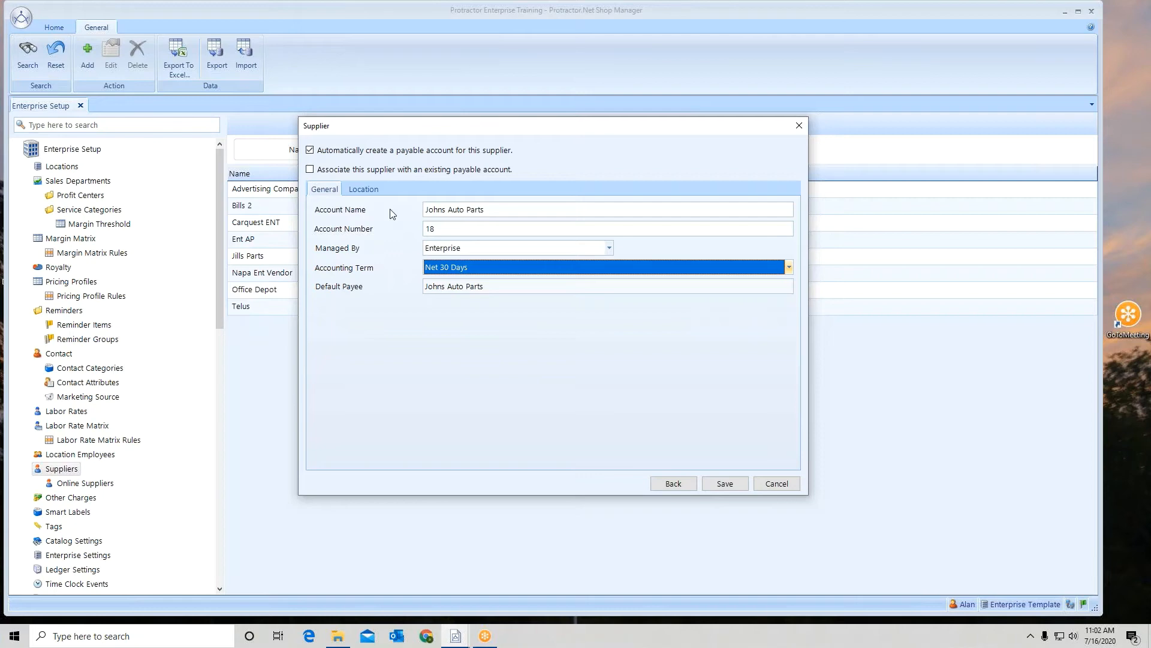
Step: Keep automatic payable account creation instead of linking an existing account, and save the new supplier
{"action": "left_click", "coordinate": [309, 169]}
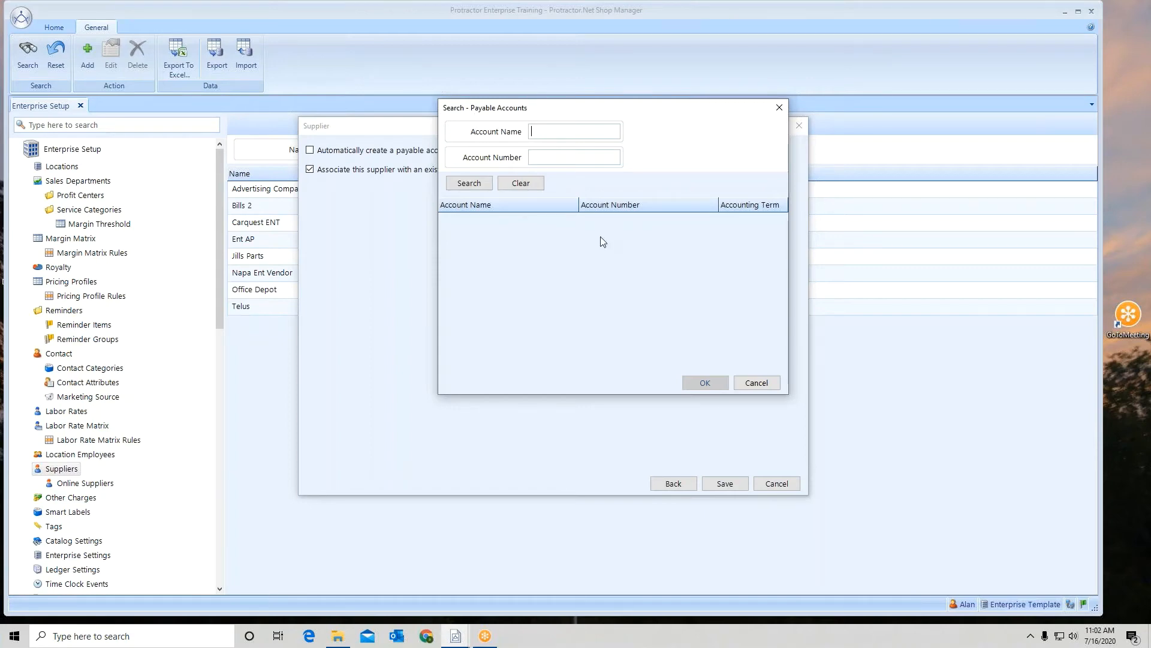
{"action": "left_click", "coordinate": [773, 383]}
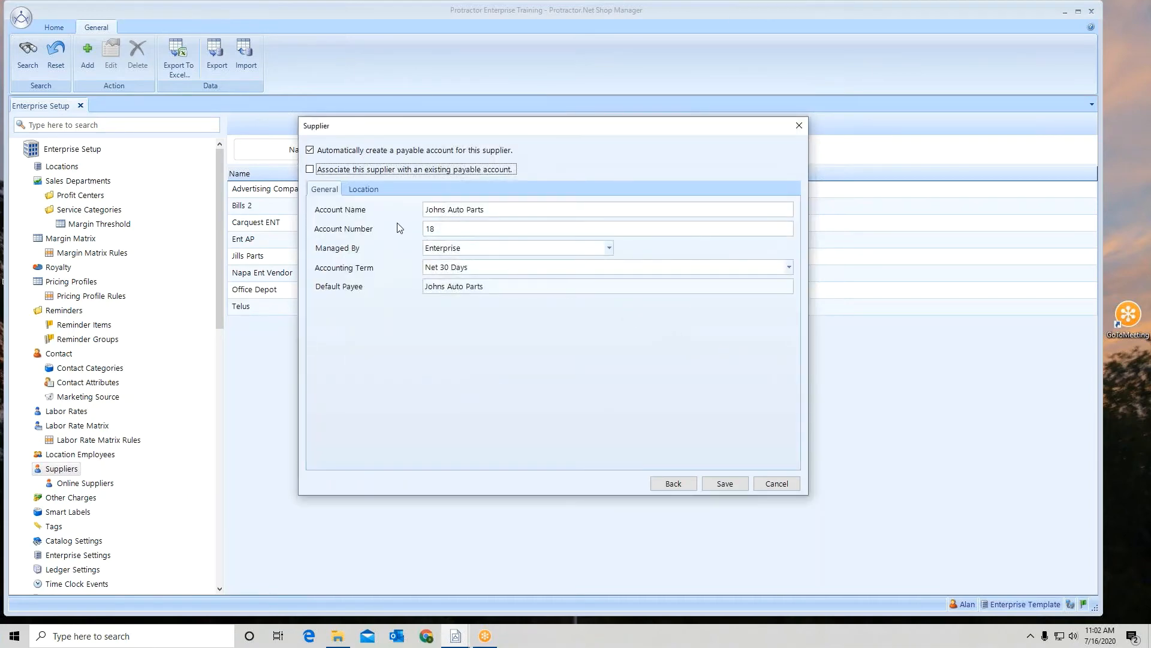
{"action": "left_click", "coordinate": [370, 190]}
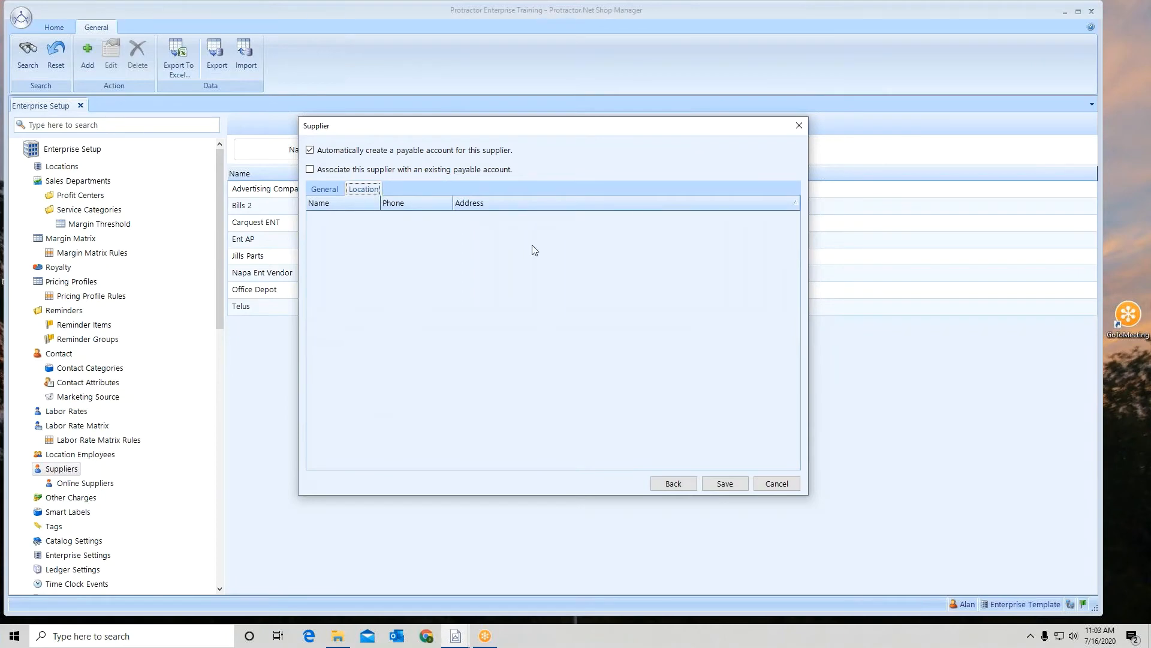
{"action": "left_click", "coordinate": [736, 487]}
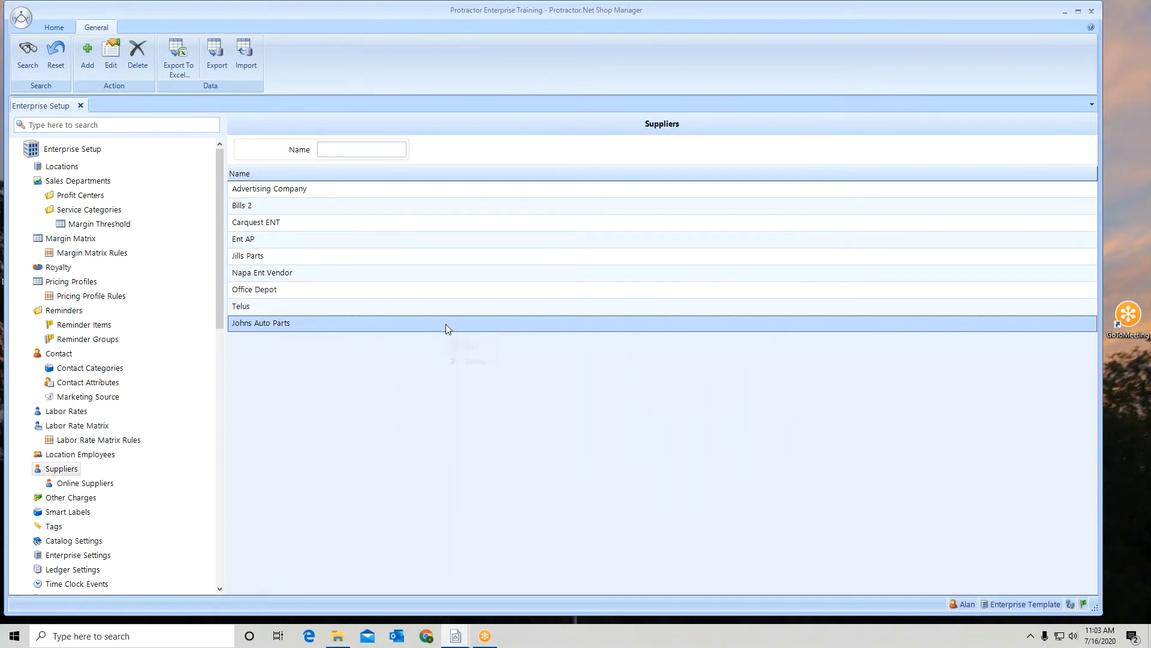
Step: Edit the Johns Auto Parts supplier to add Training #2 and Training #3 as synchronization locations, and save
{"action": "left_click", "coordinate": [471, 347]}
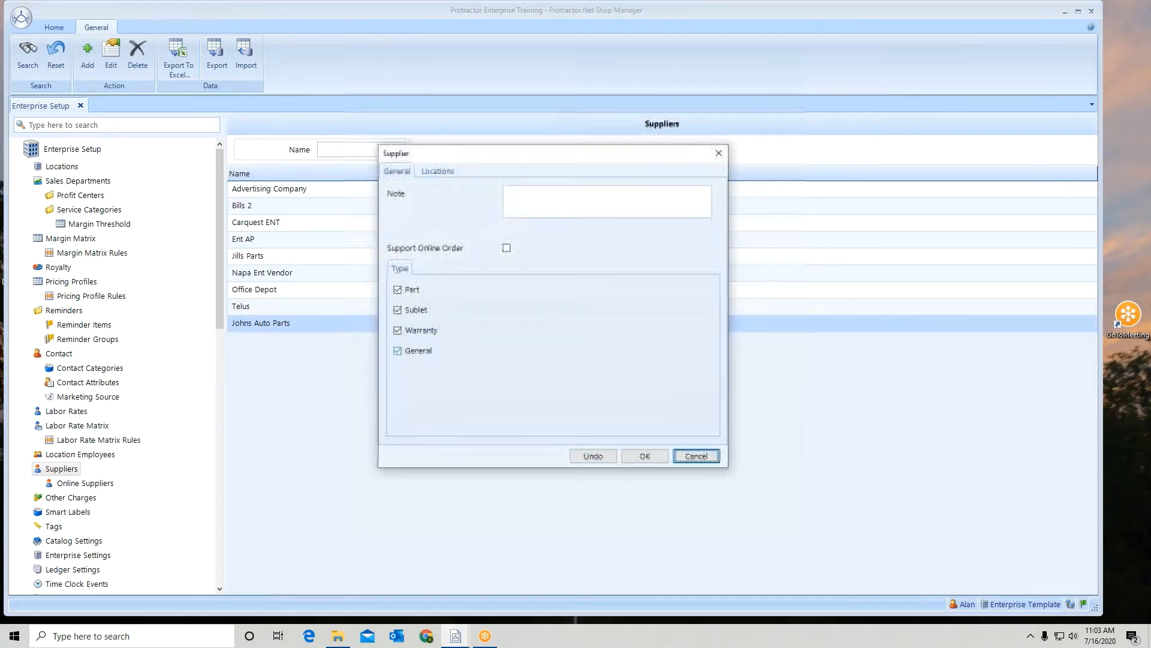
{"action": "left_click", "coordinate": [440, 172]}
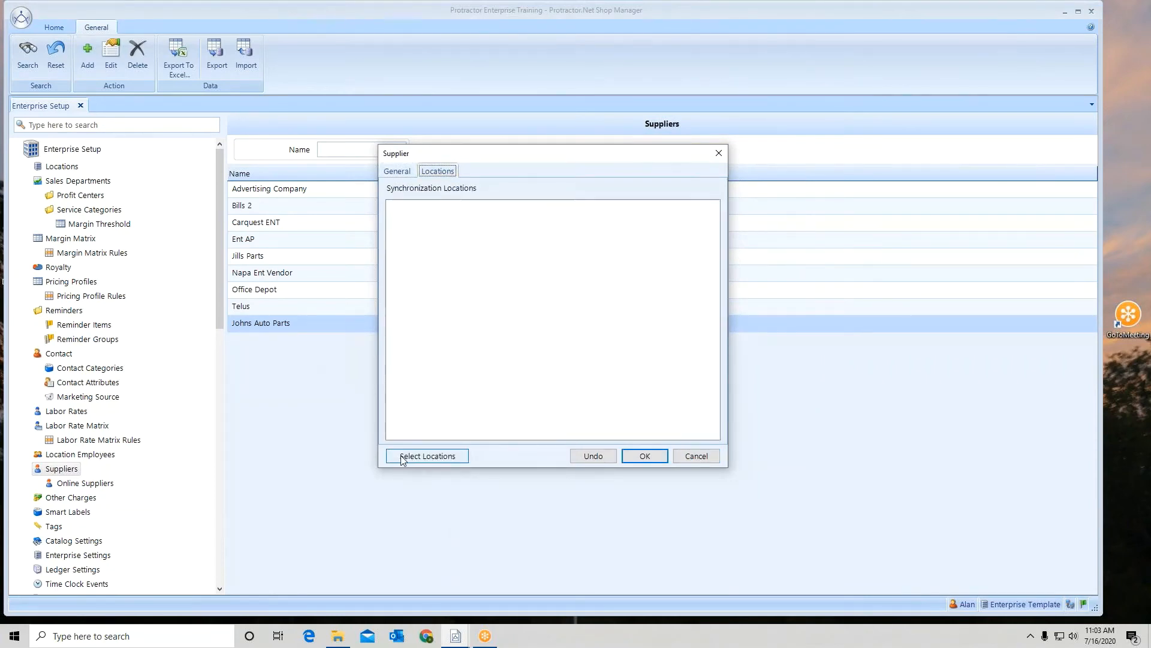
{"action": "left_click", "coordinate": [426, 459]}
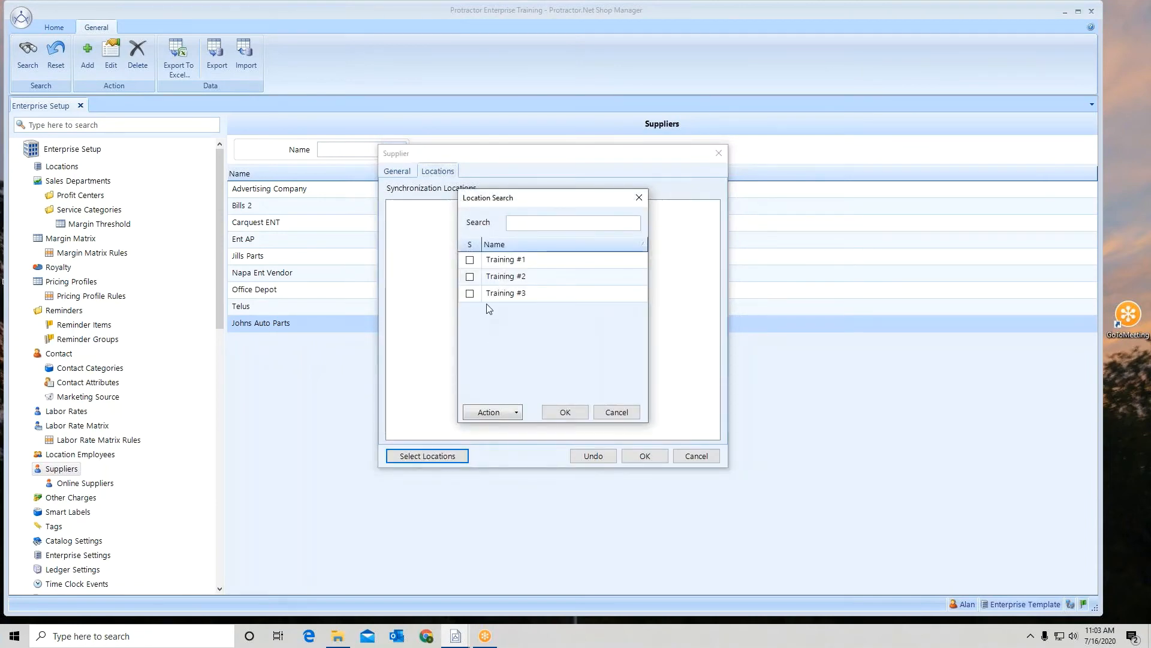
{"action": "left_click", "coordinate": [470, 262]}
{"action": "left_click", "coordinate": [470, 277]}
{"action": "left_click", "coordinate": [470, 293]}
{"action": "left_click", "coordinate": [471, 260]}
{"action": "left_click", "coordinate": [571, 413]}
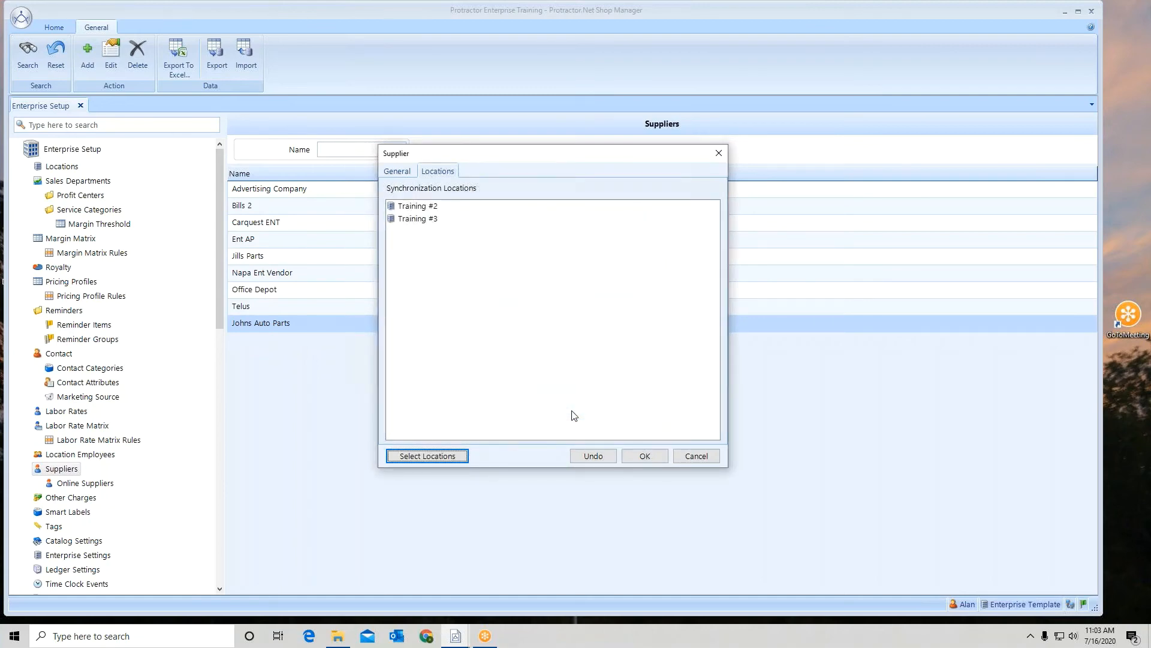
{"action": "left_click", "coordinate": [656, 456]}
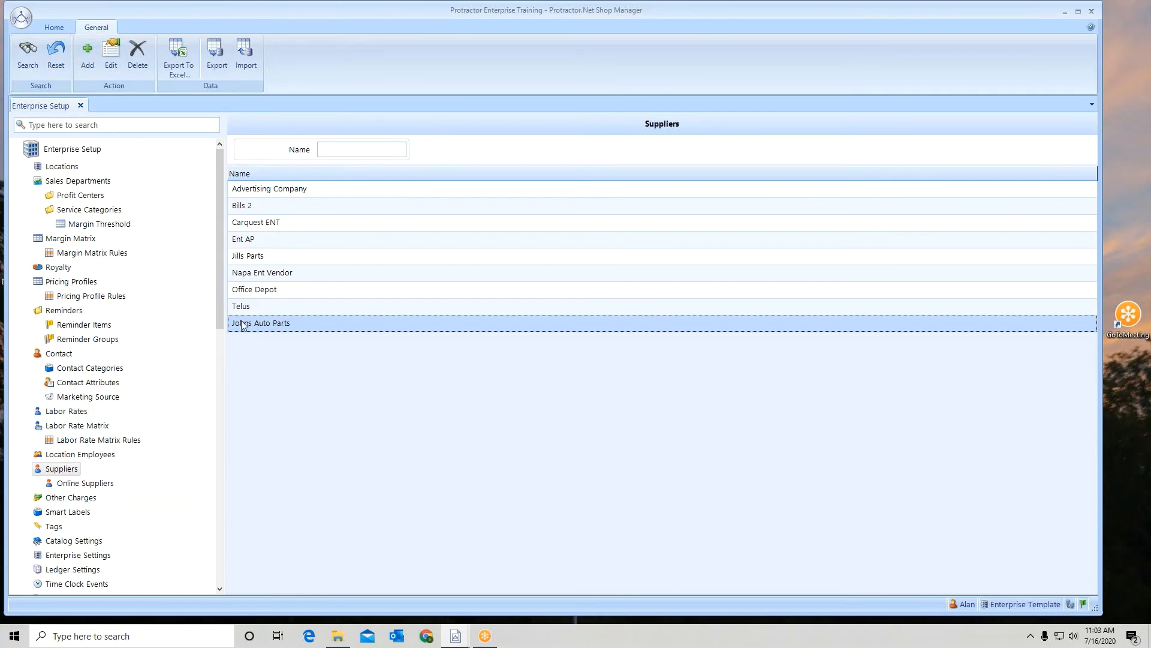
Step: Enable online ordering for Johns Auto Parts with the WHI connection type and save the supplier
{"action": "right_click", "coordinate": [277, 324]}
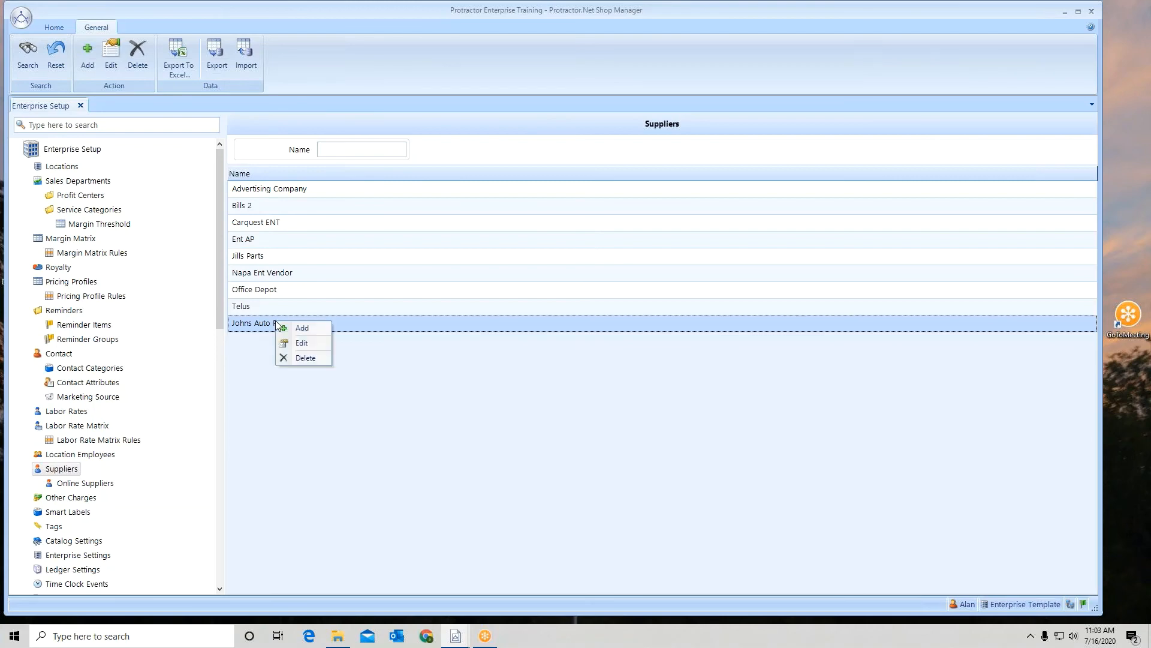
{"action": "left_click", "coordinate": [299, 345]}
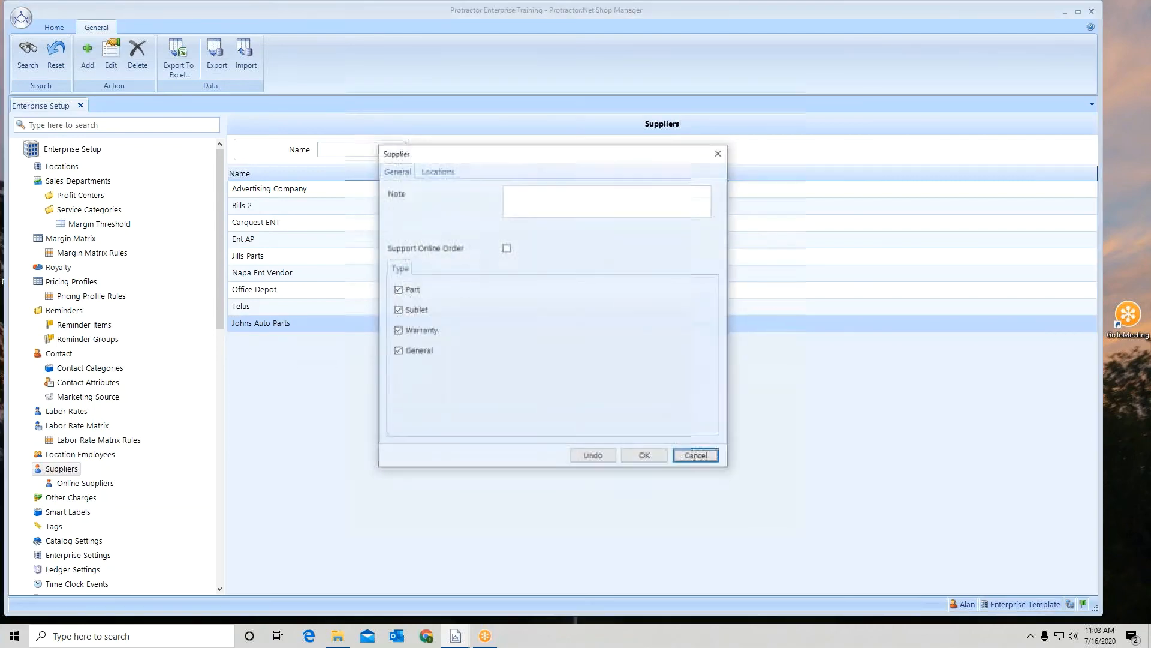
{"action": "left_click", "coordinate": [506, 248]}
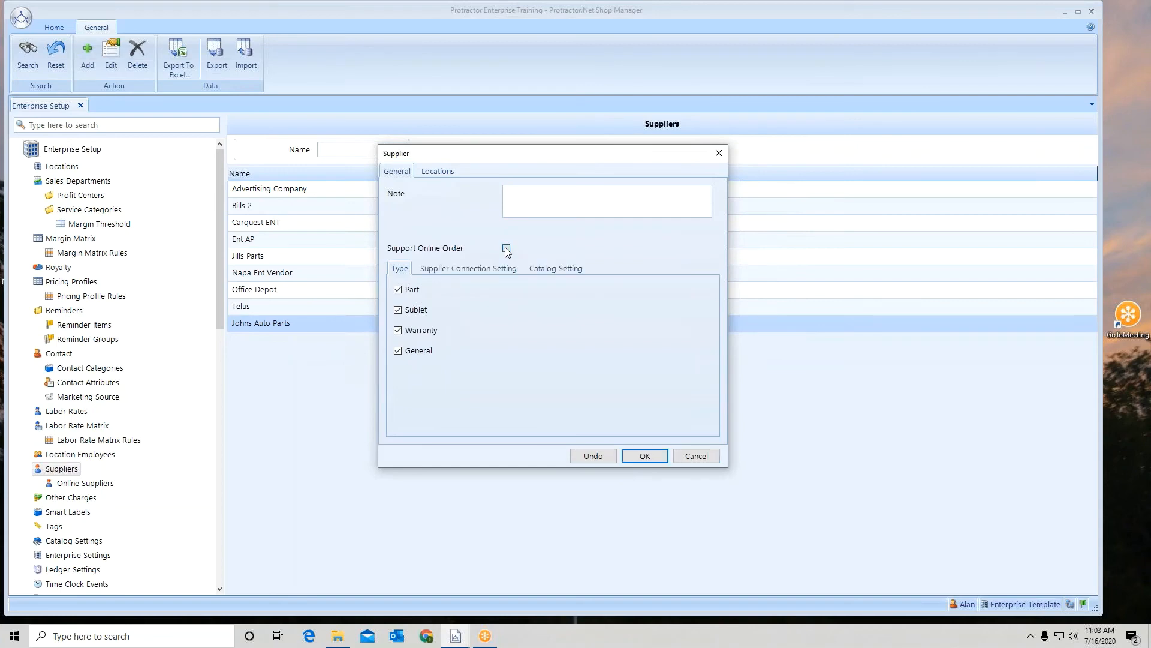
{"action": "left_click", "coordinate": [504, 268]}
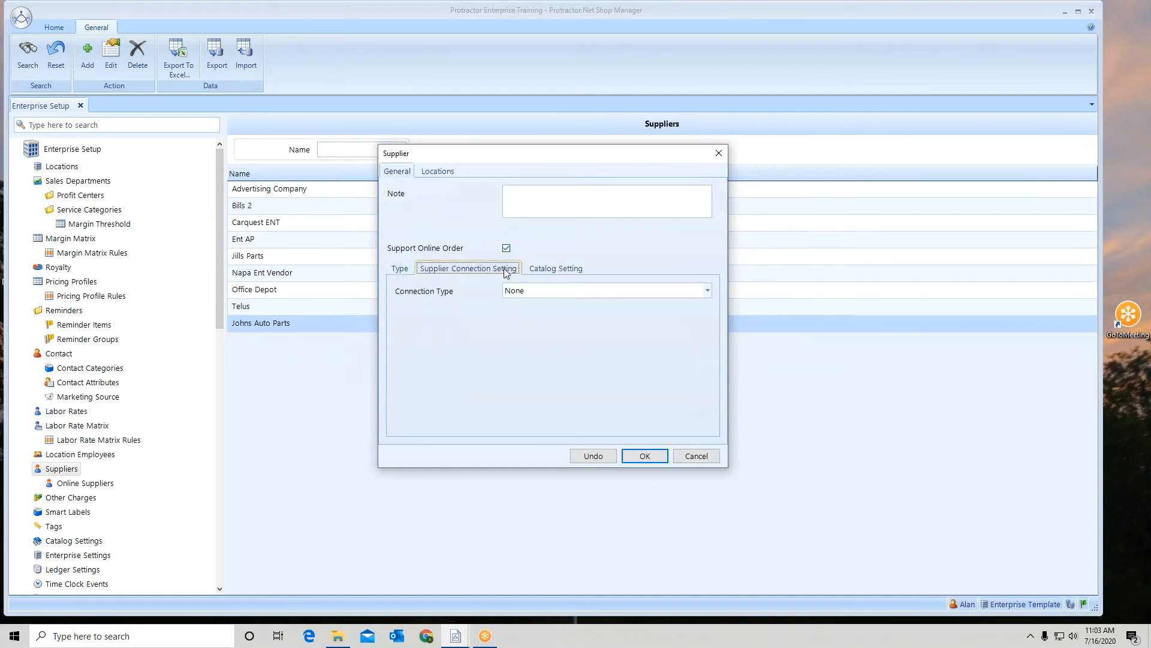
{"action": "left_click", "coordinate": [553, 291]}
{"action": "scroll", "coordinate": [553, 330], "scroll_direction": "down", "scroll_amount": 5}
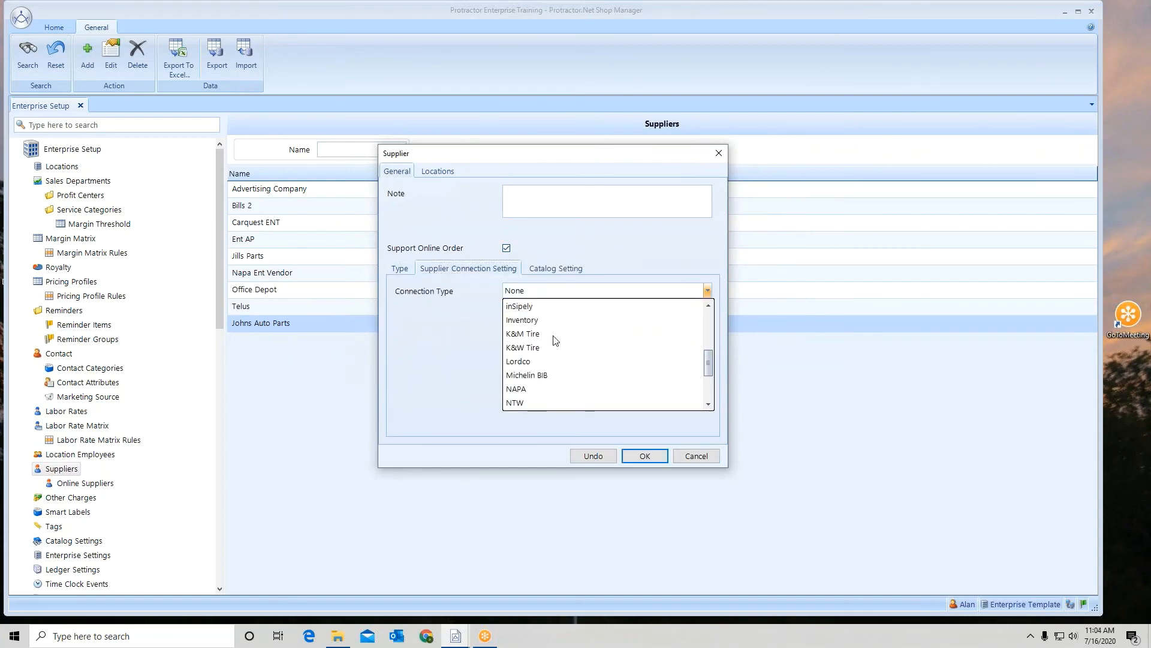
{"action": "scroll", "coordinate": [555, 341], "scroll_direction": "down", "scroll_amount": 3}
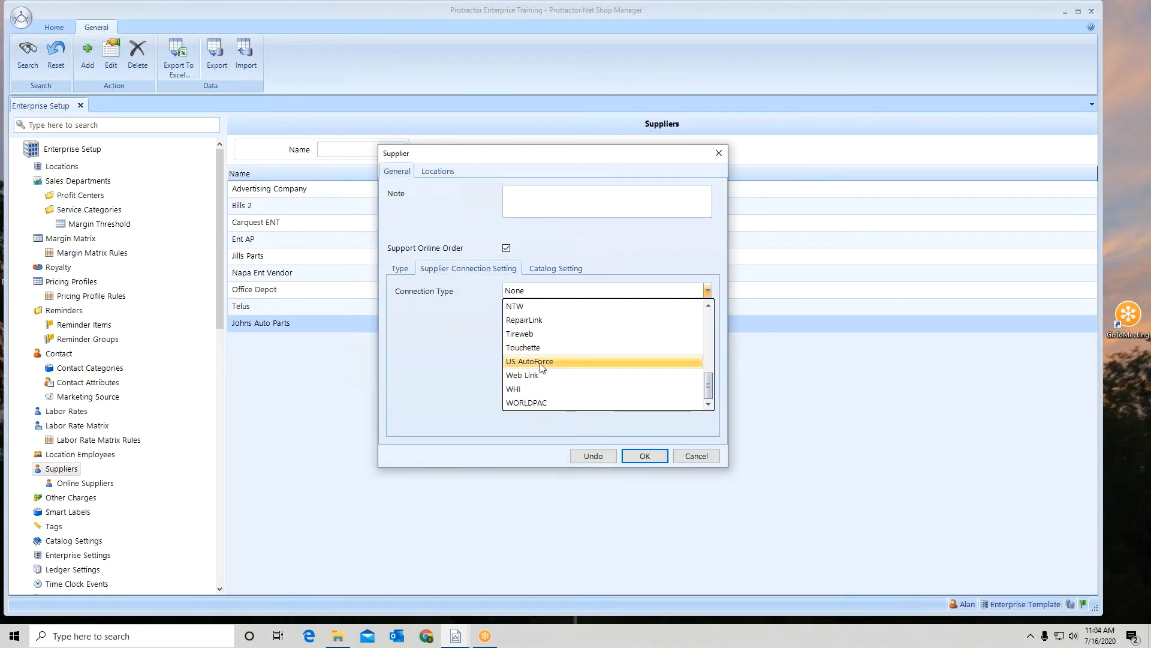
{"action": "left_click", "coordinate": [523, 390]}
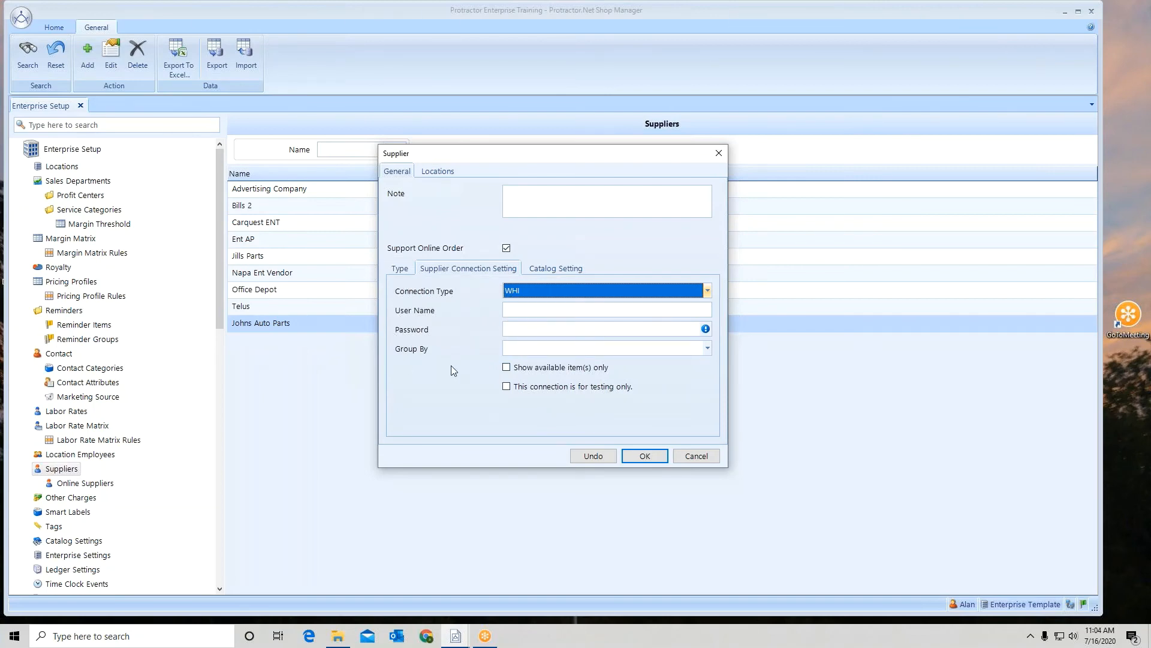
{"action": "left_click", "coordinate": [646, 456]}
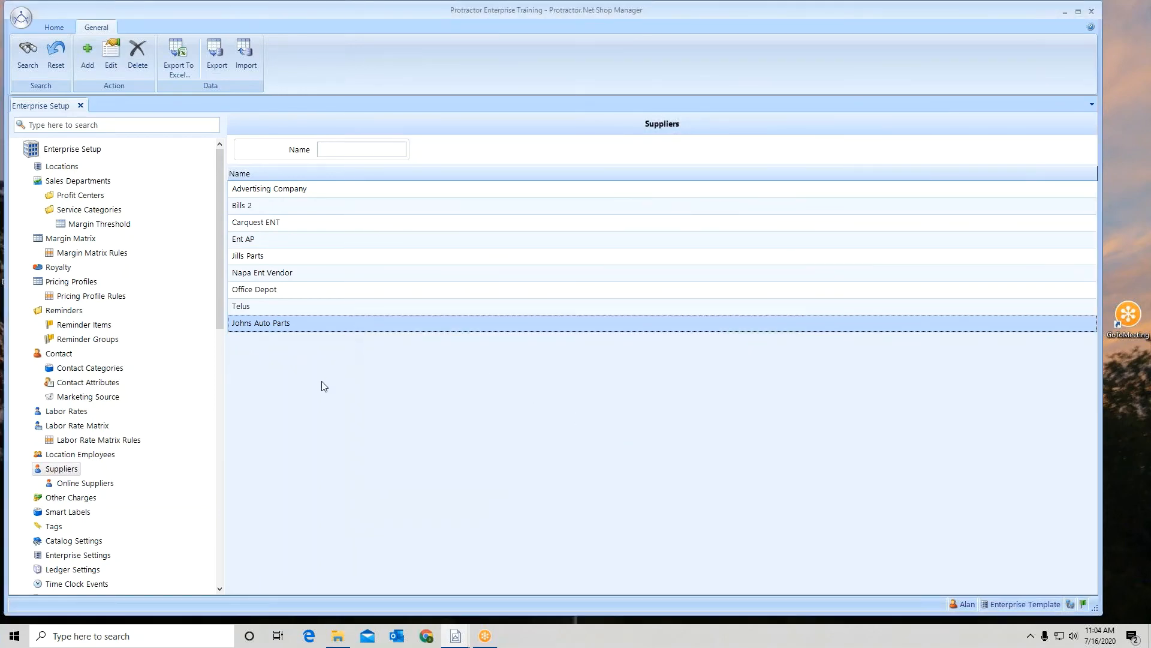
Step: Review the Johns Auto Parts entry under Online Suppliers, checking its synchronization locations and general settings
{"action": "left_click", "coordinate": [98, 484]}
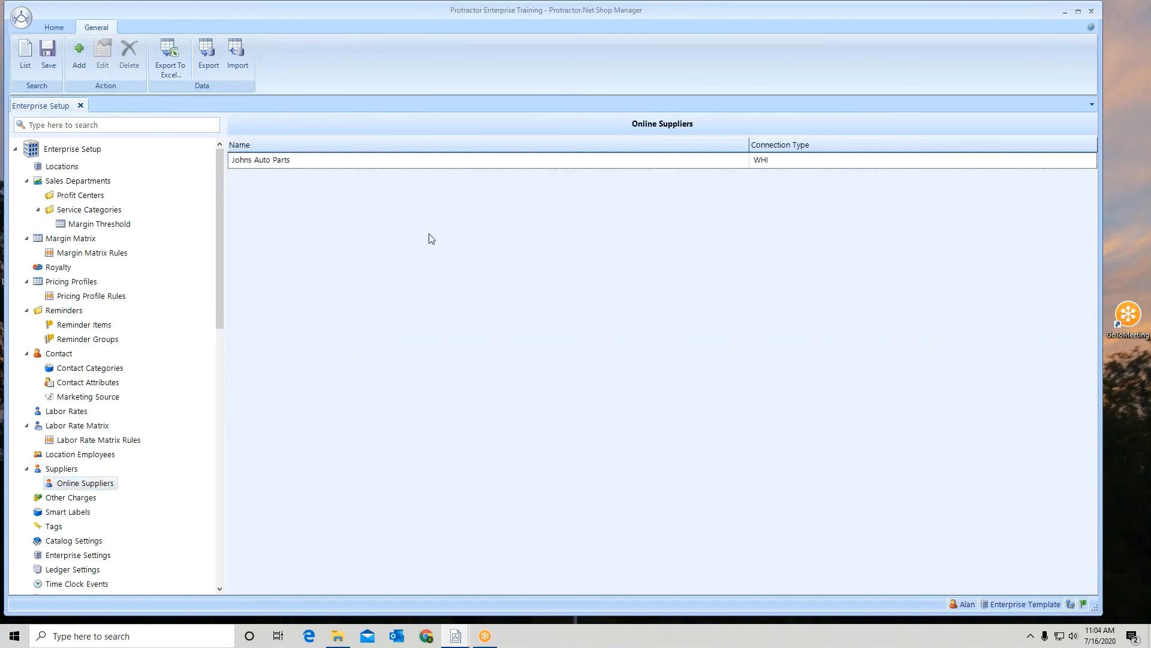
{"action": "double_click", "coordinate": [440, 159]}
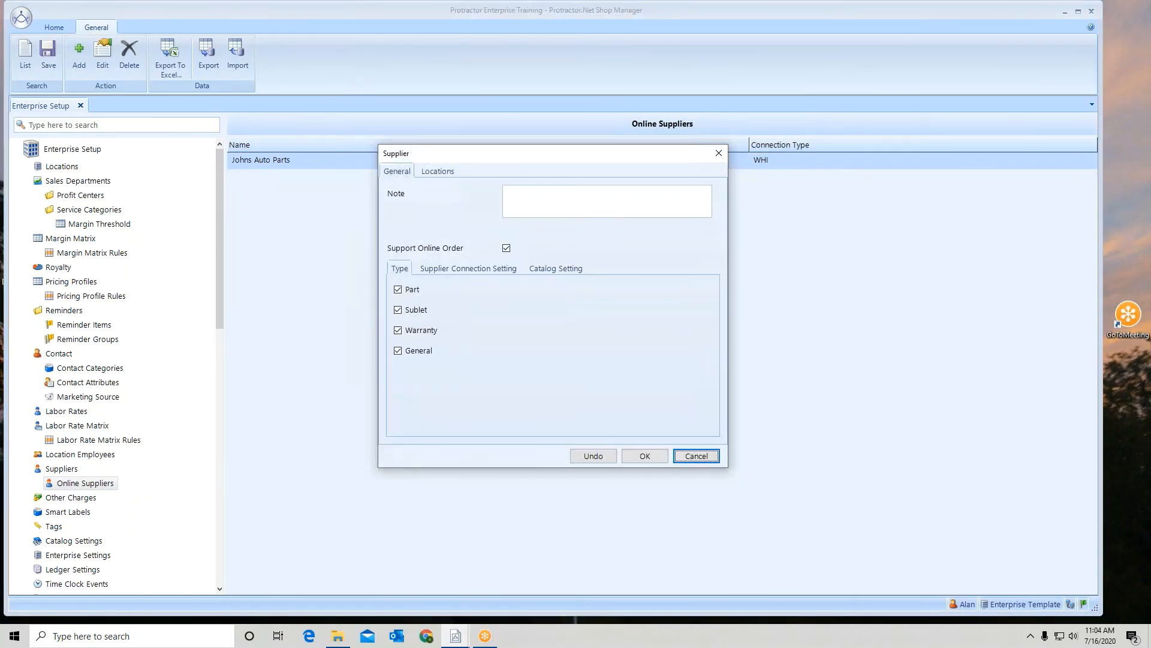
{"action": "left_click", "coordinate": [438, 171]}
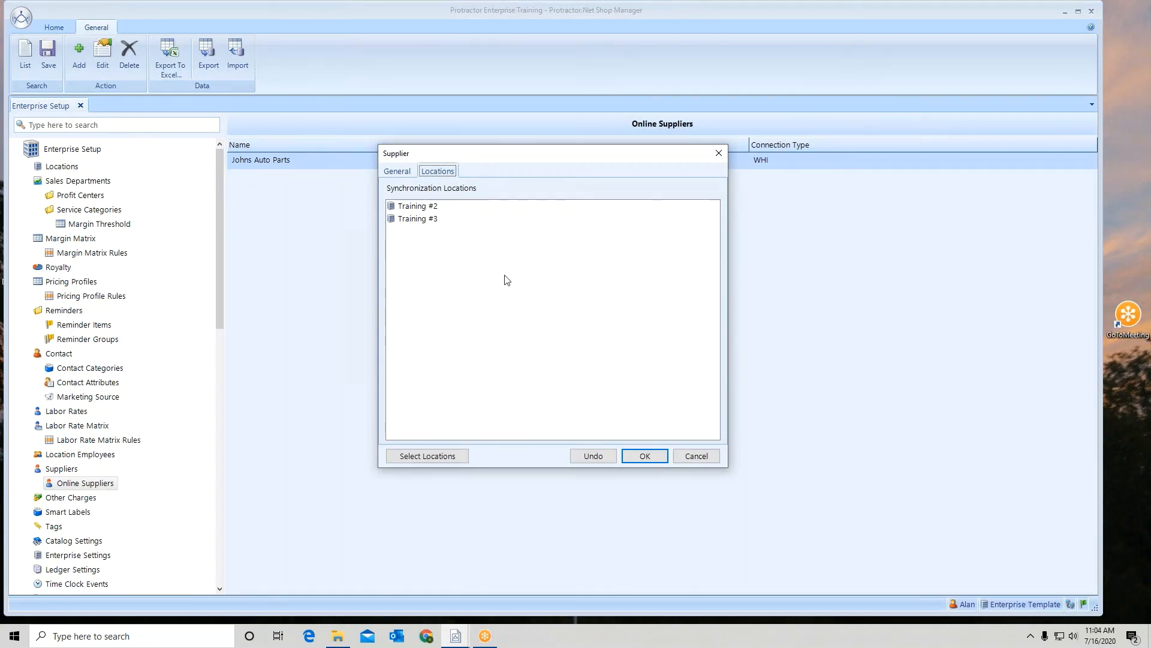
{"action": "left_click", "coordinate": [396, 174]}
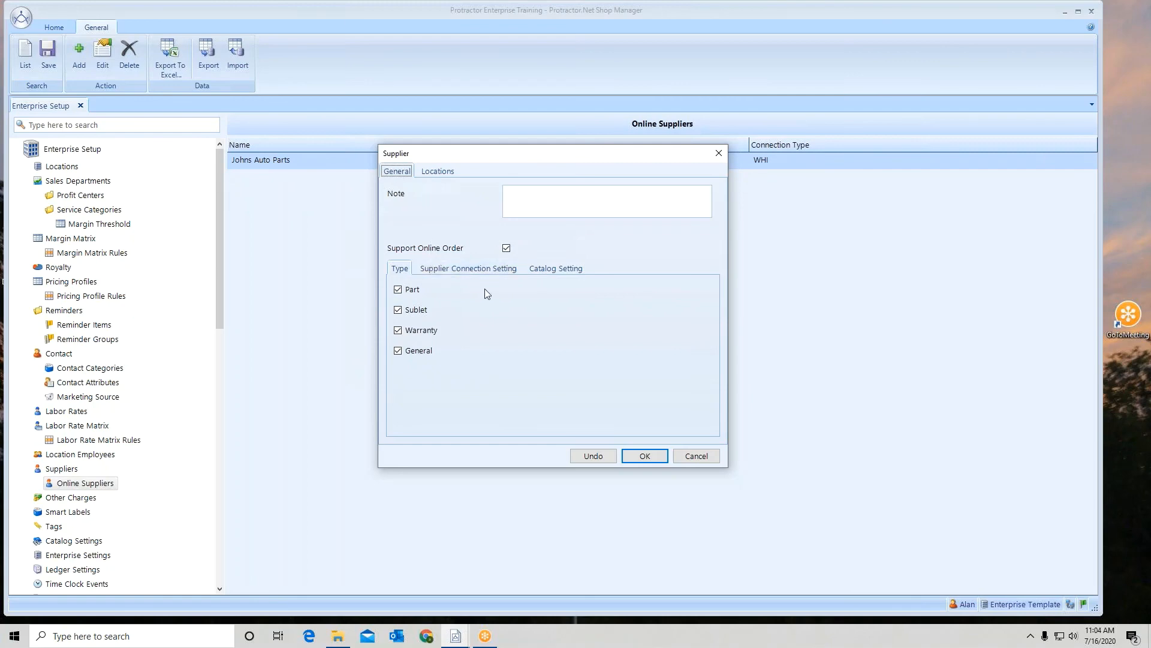
{"action": "left_click", "coordinate": [645, 456]}
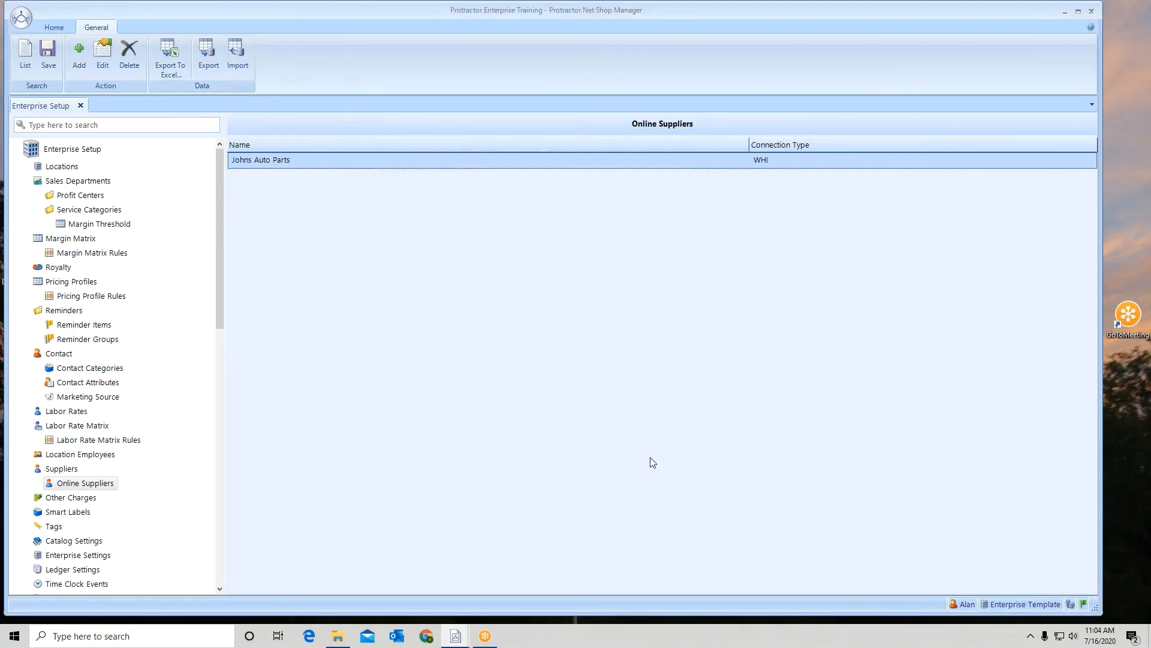
{"action": "left_click", "coordinate": [1139, 296]}
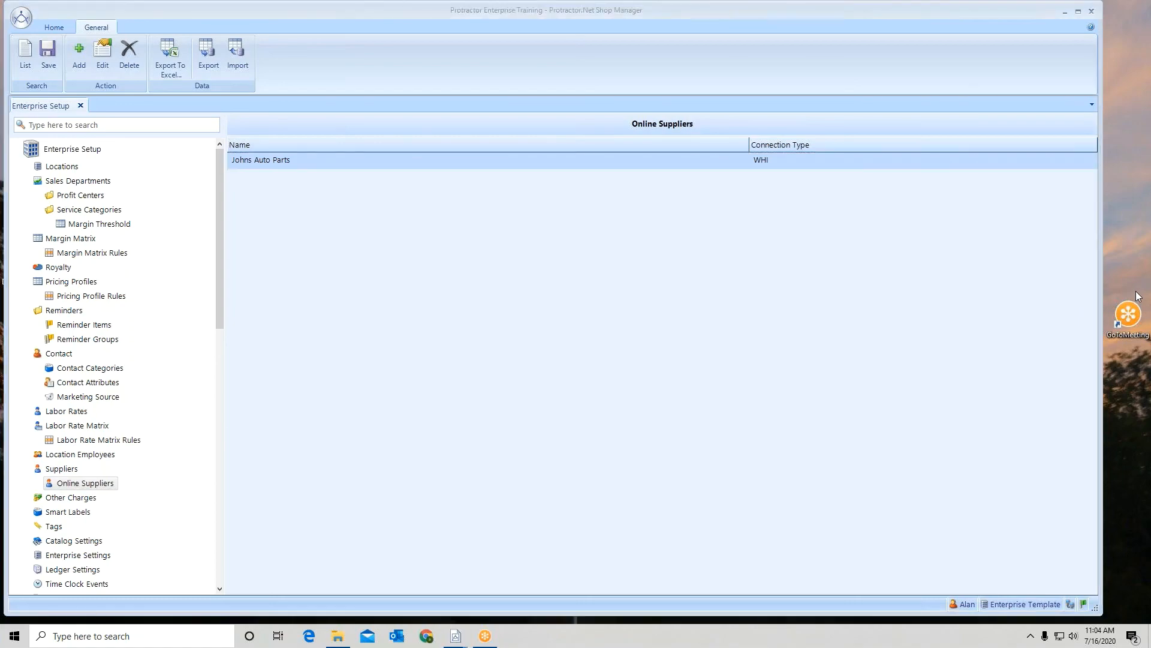